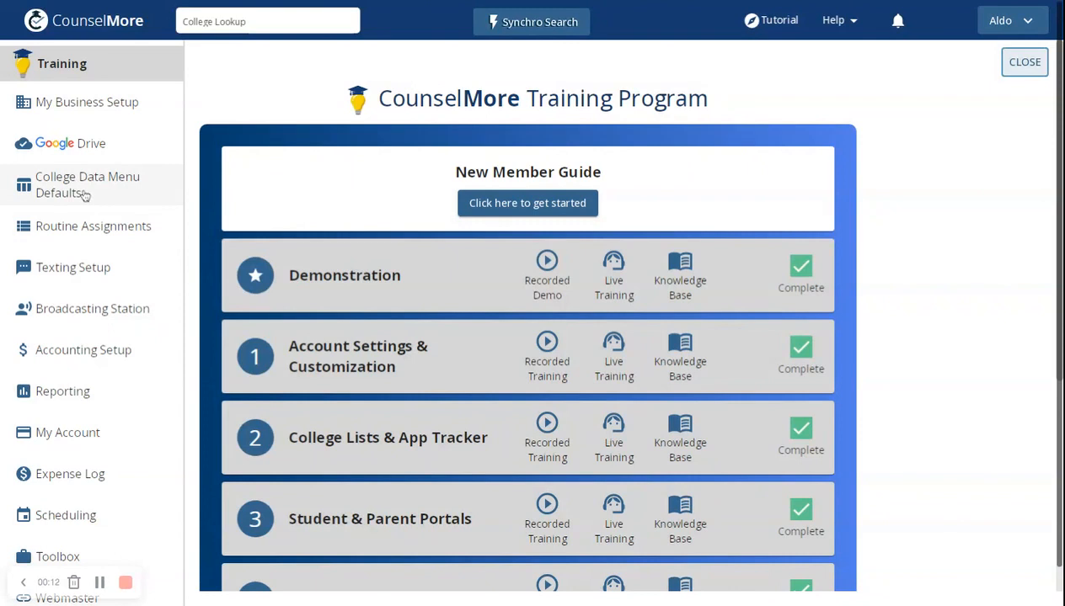
Open the College Data Menu Defaults and expand the Custom Columns and Application Status Columns sections
left_click(85, 196)
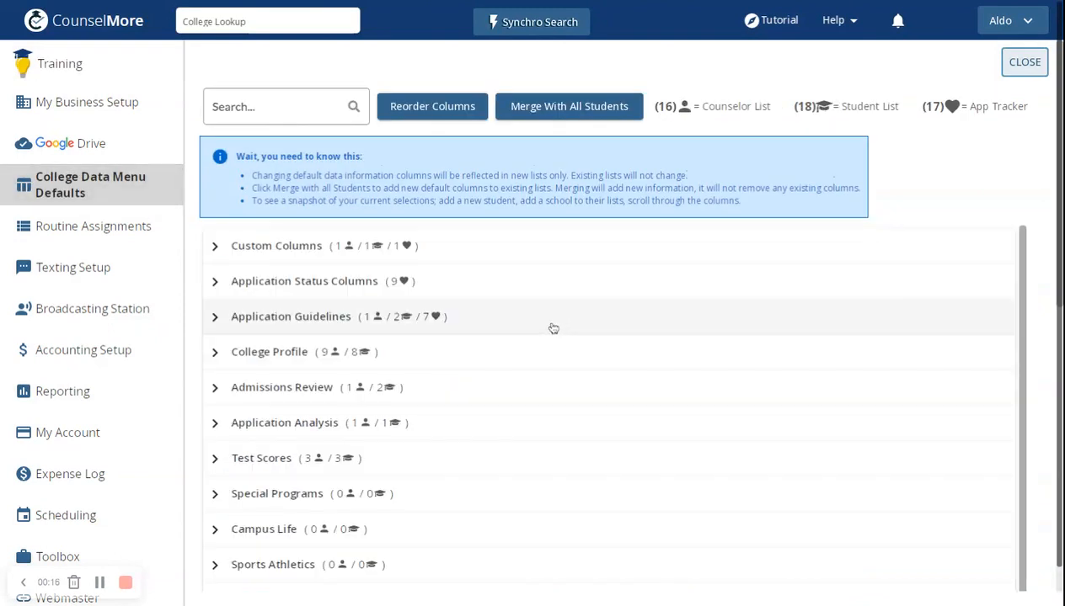
scroll(441, 337, "down", 2)
scroll(444, 337, "up", 2)
left_click(342, 252)
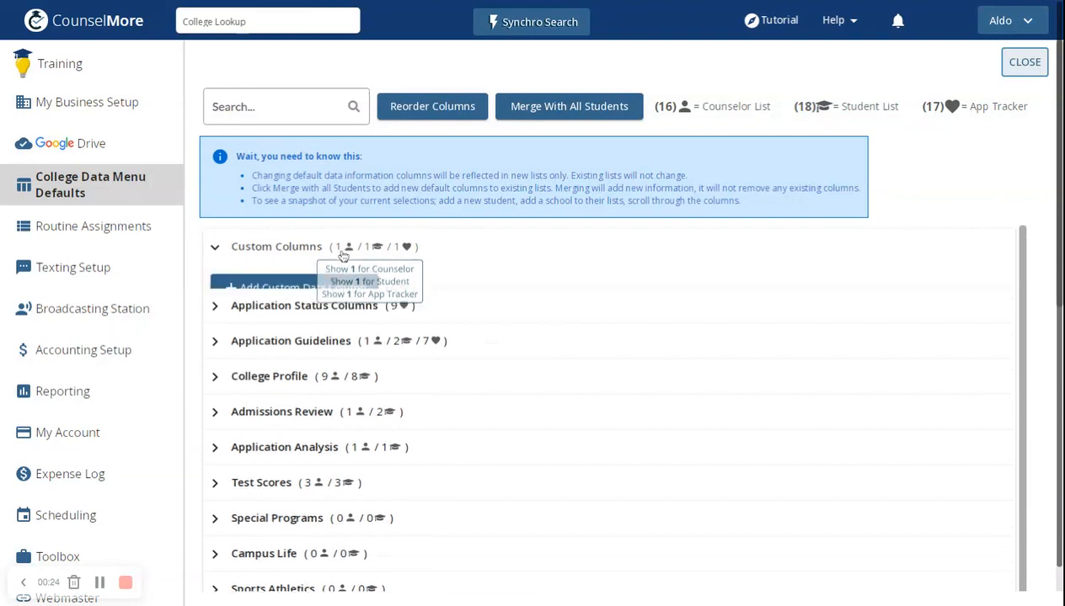
left_click(352, 419)
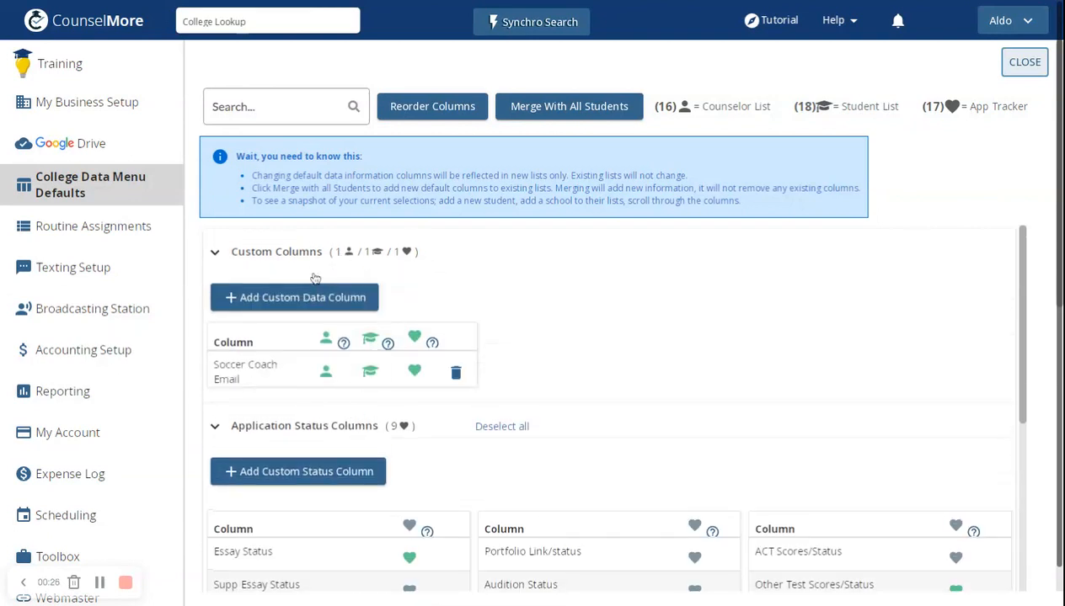
Review the existing custom data columns and the application status columns, including which ones are enabled for the App Tracker
scroll(379, 384, "down", 1)
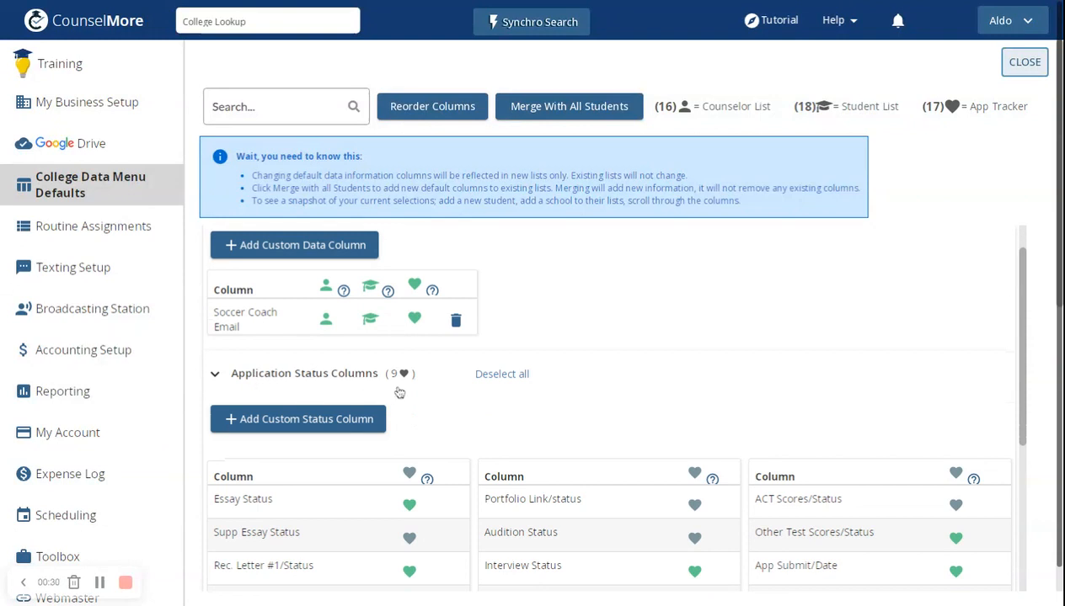
scroll(461, 375, "up", 1)
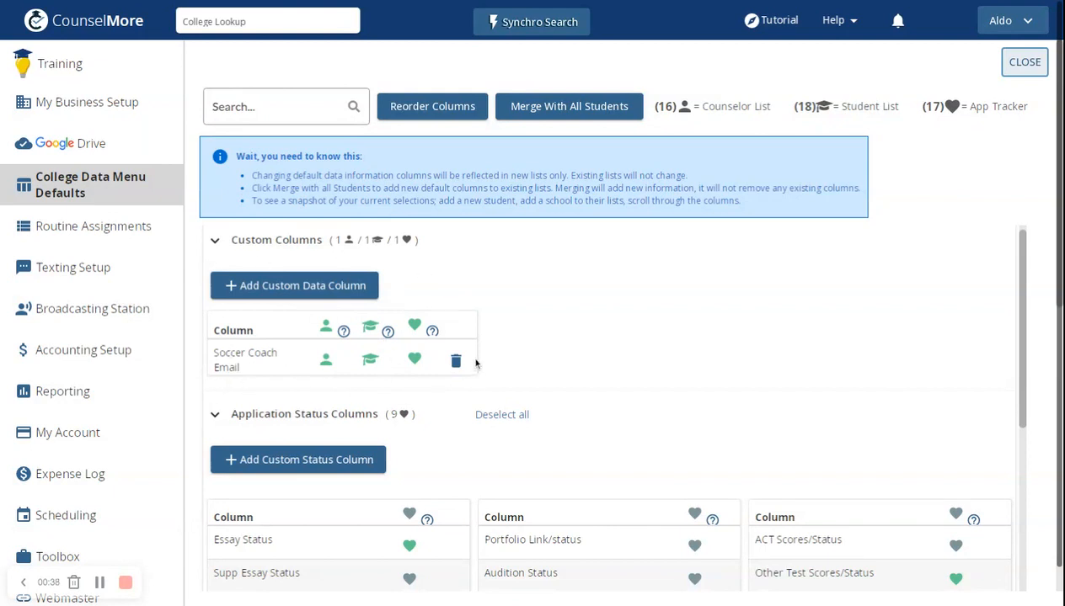
scroll(476, 363, "down", 2)
scroll(477, 314, "down", 1)
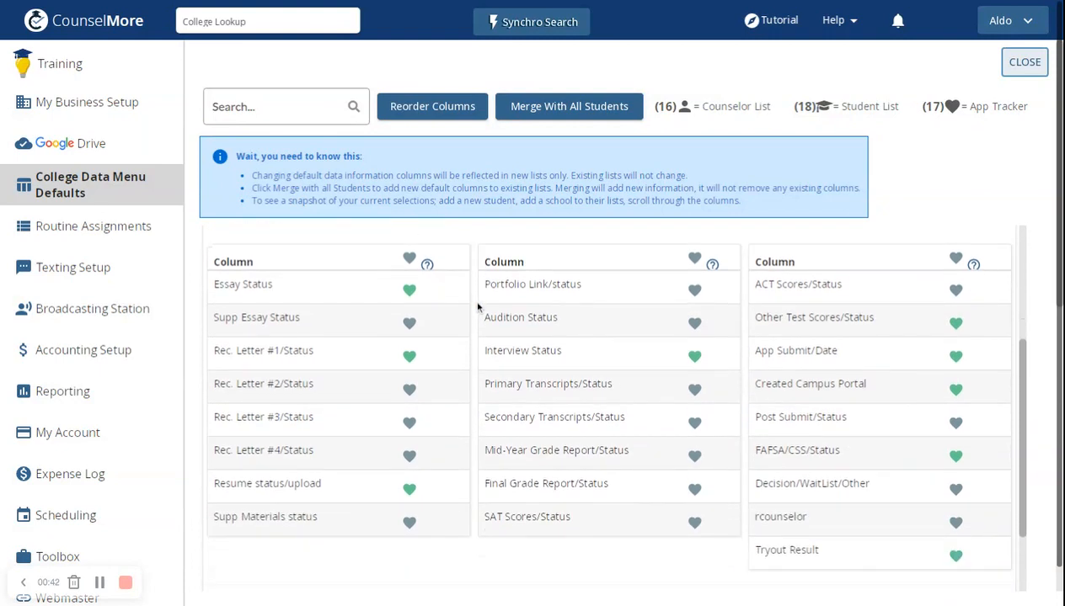
scroll(477, 308, "up", 1)
scroll(538, 451, "down", 1)
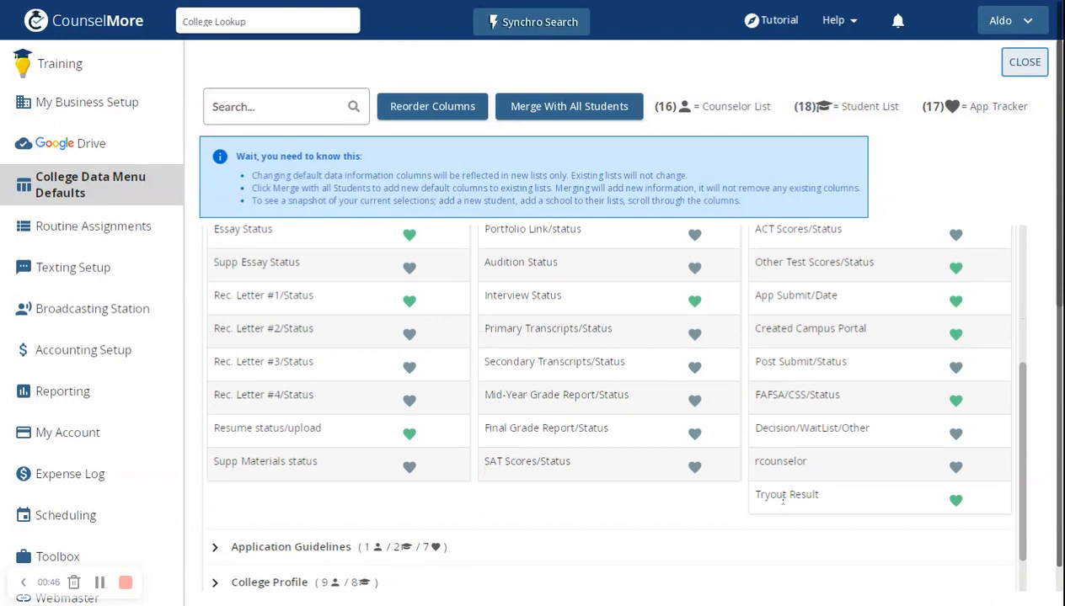
scroll(813, 508, "up", 4)
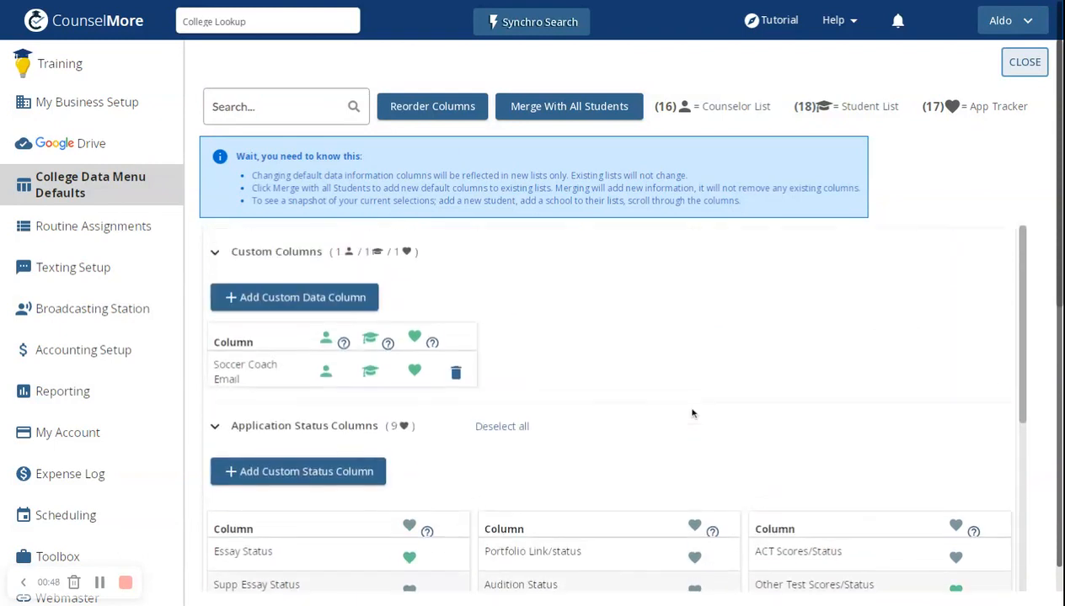
Add a custom data column labelled "bball coach email", enabled for the Counselor List, Student List and App Tracker
left_click(277, 307)
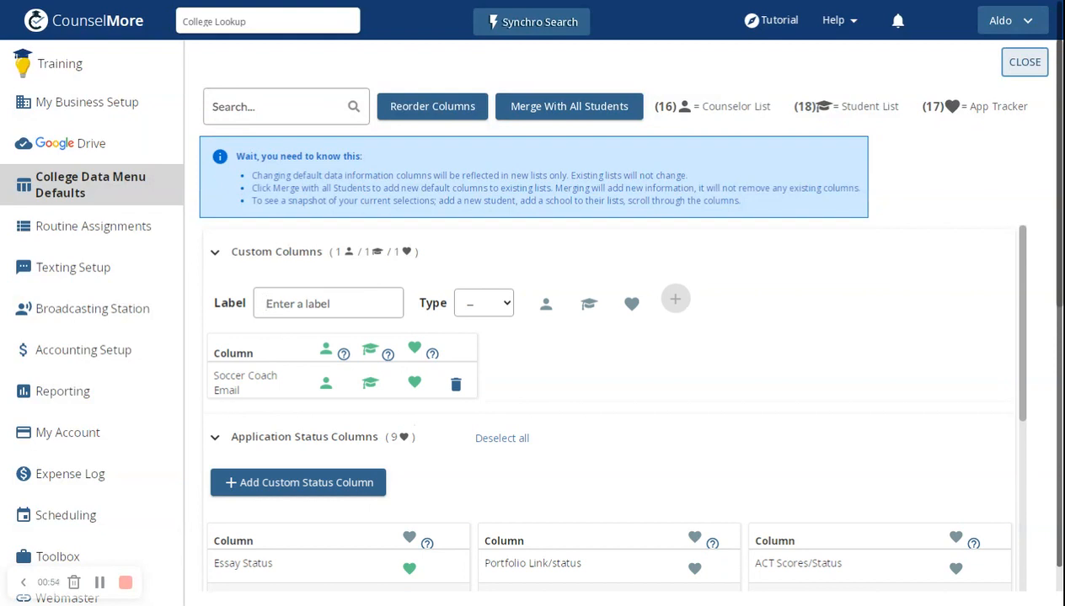
type("bball coach email")
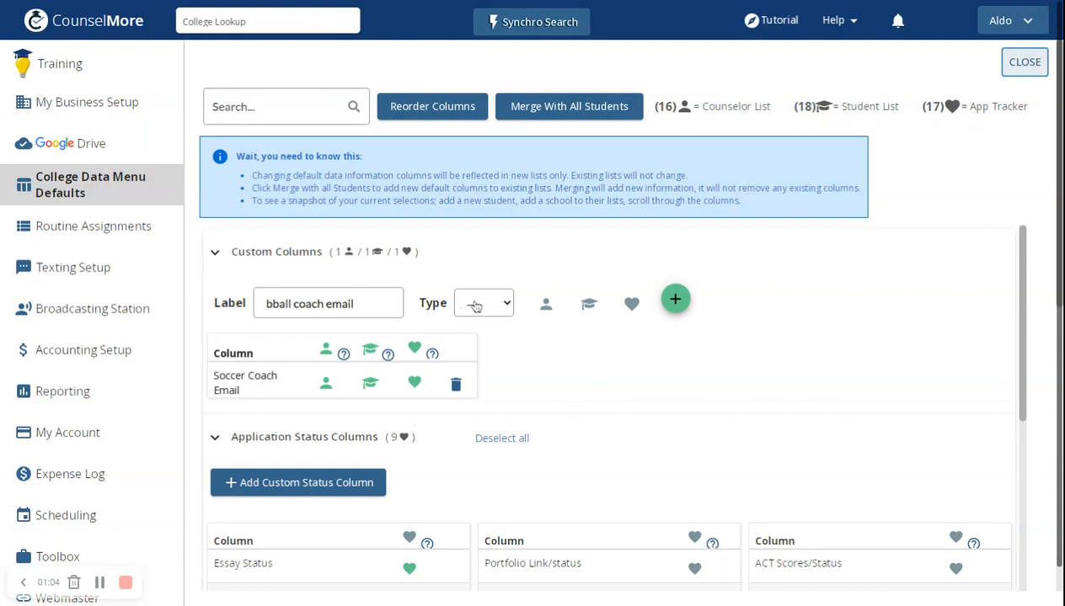
left_click(546, 306)
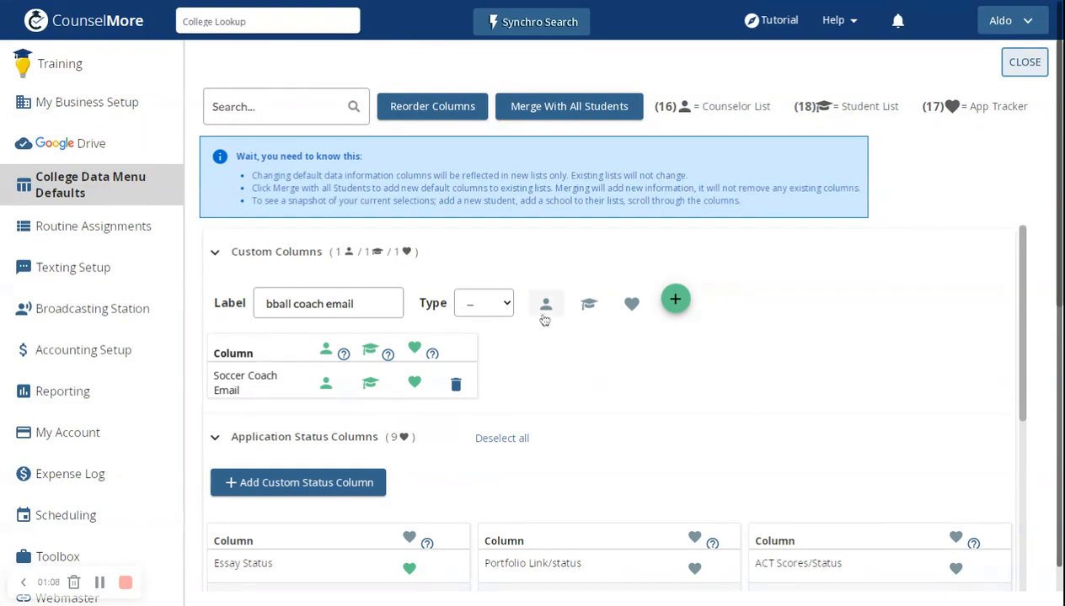
left_click(546, 311)
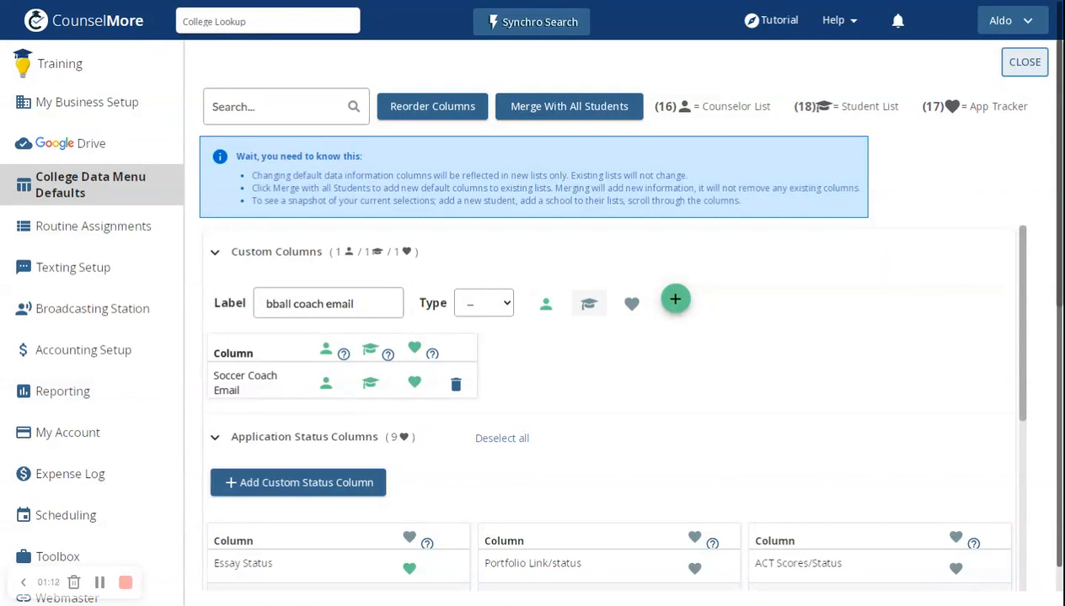
left_click(590, 305)
left_click(630, 307)
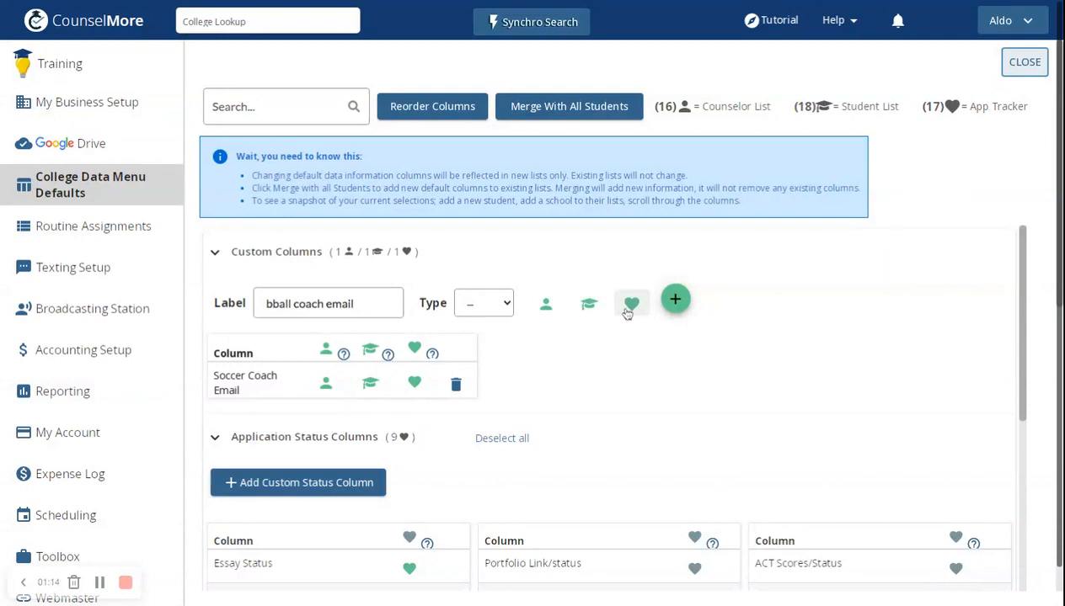
left_click(673, 301)
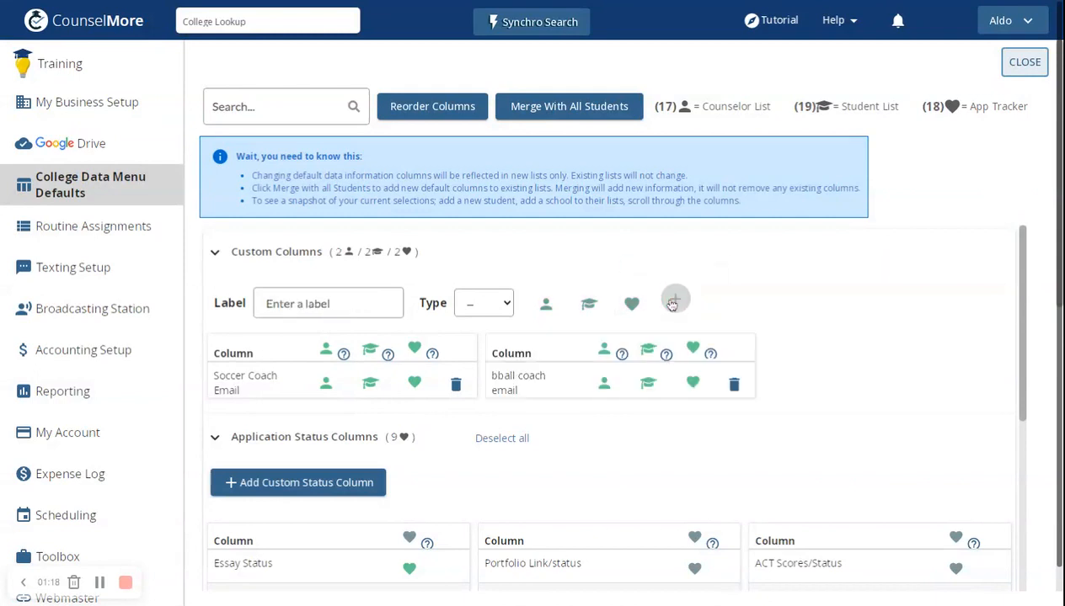
Add a custom application status column labelled "bball tryout"
scroll(931, 336, "down", 1)
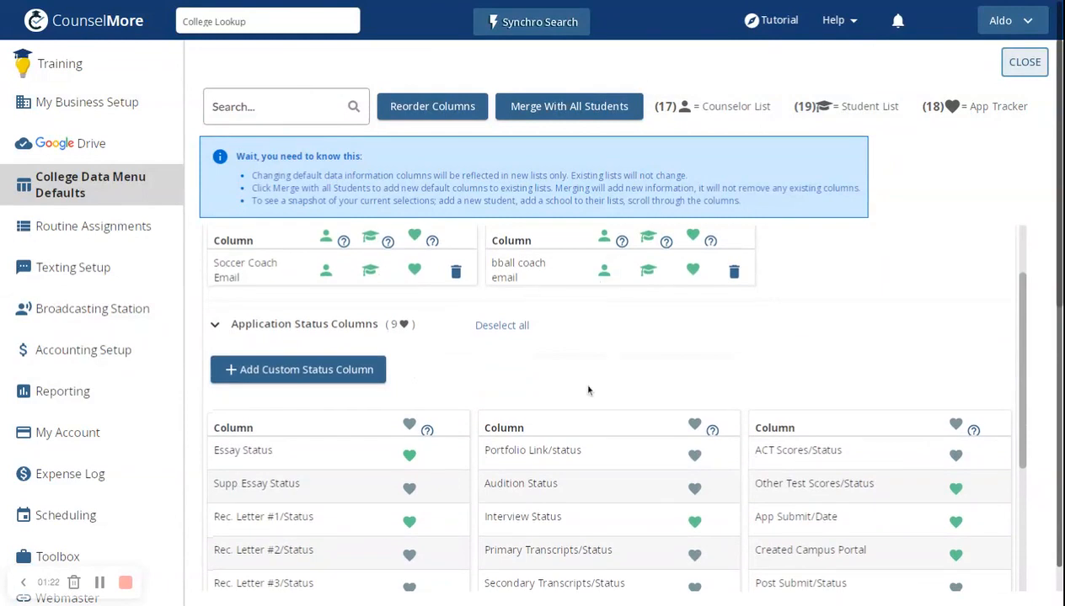
scroll(587, 388, "down", 3)
scroll(587, 388, "up", 1)
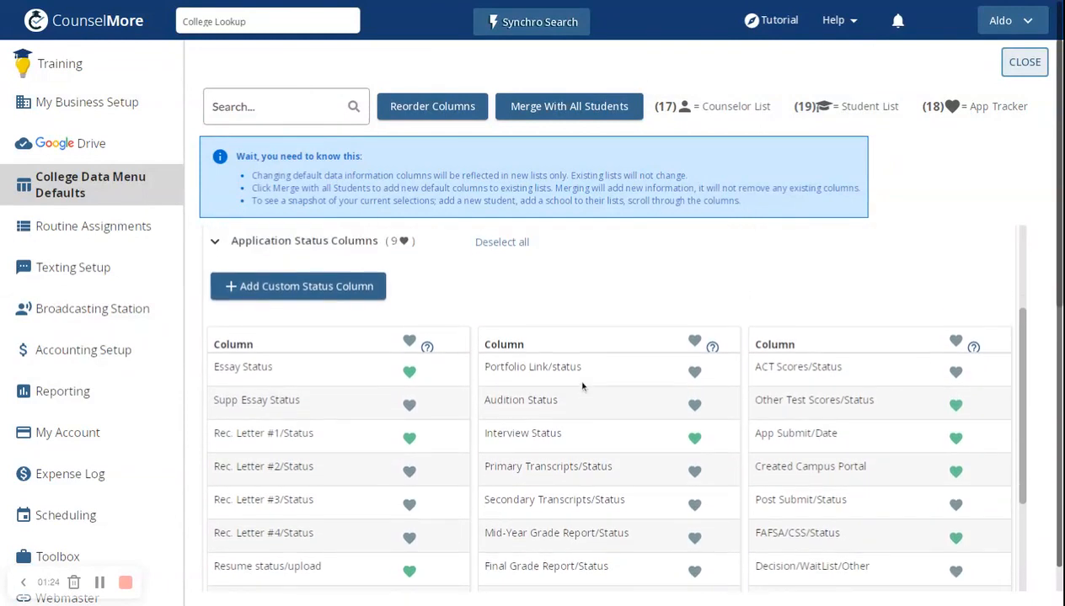
left_click(313, 292)
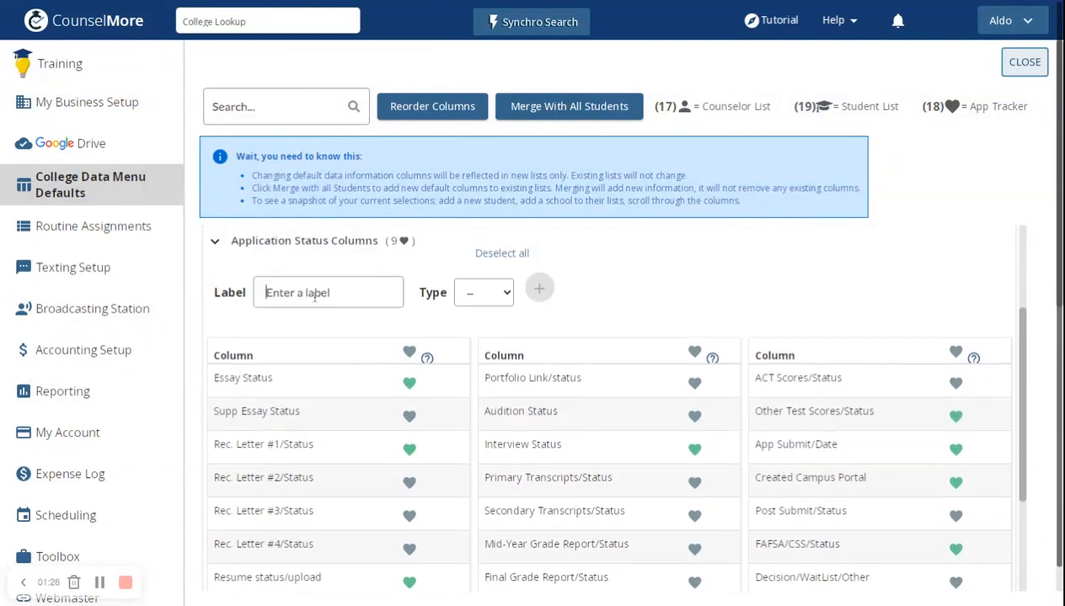
type("bball tr")
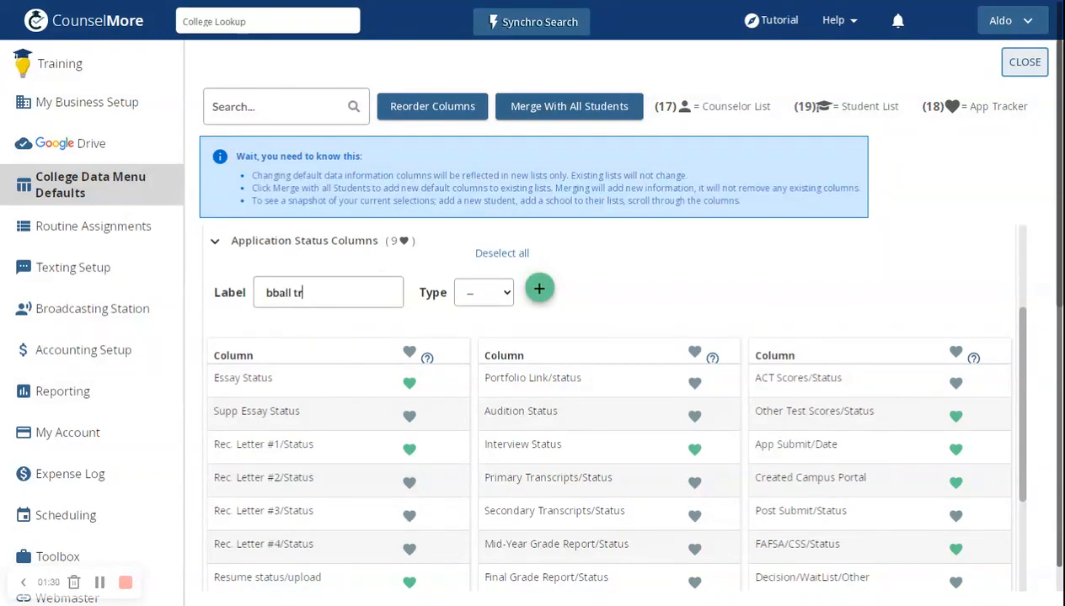
type("yout")
scroll(518, 299, "up", 3)
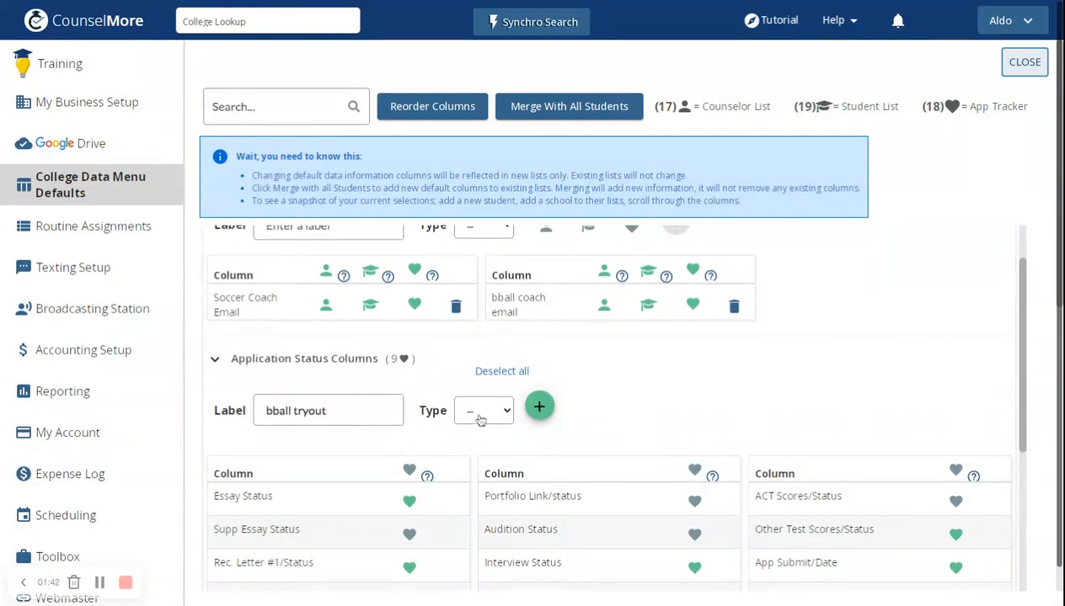
scroll(647, 399, "up", 2)
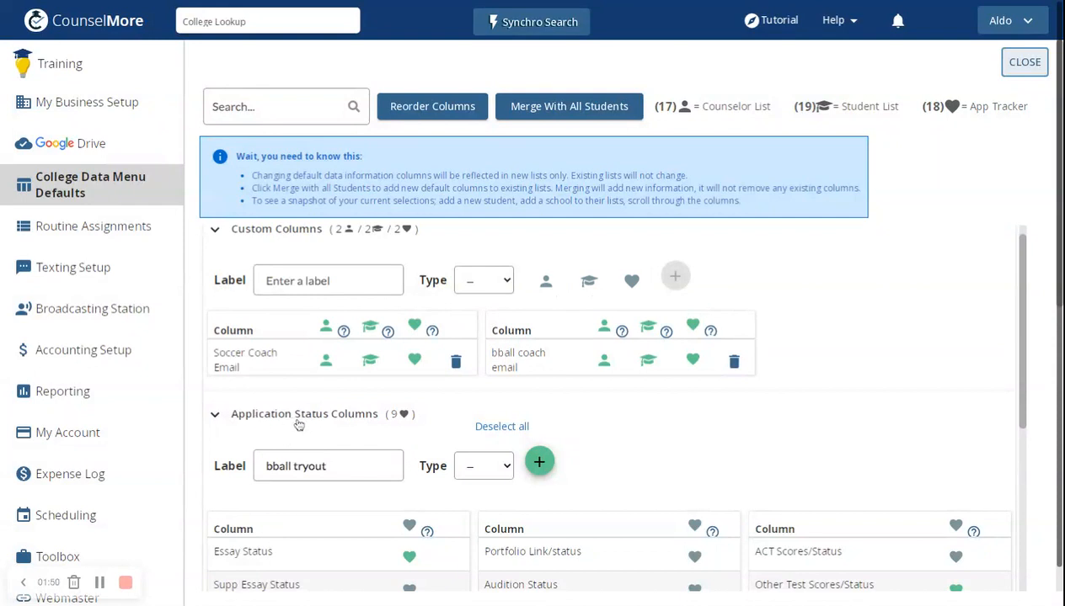
left_click(539, 463)
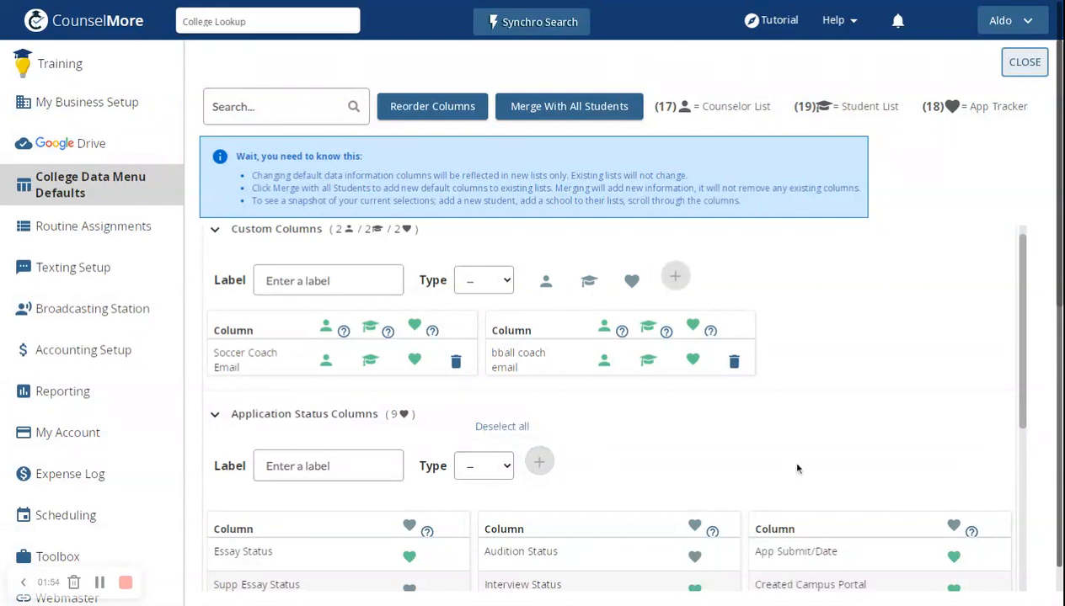
Enable the "bball tryout" status column for the App Tracker
scroll(863, 439, "down", 3)
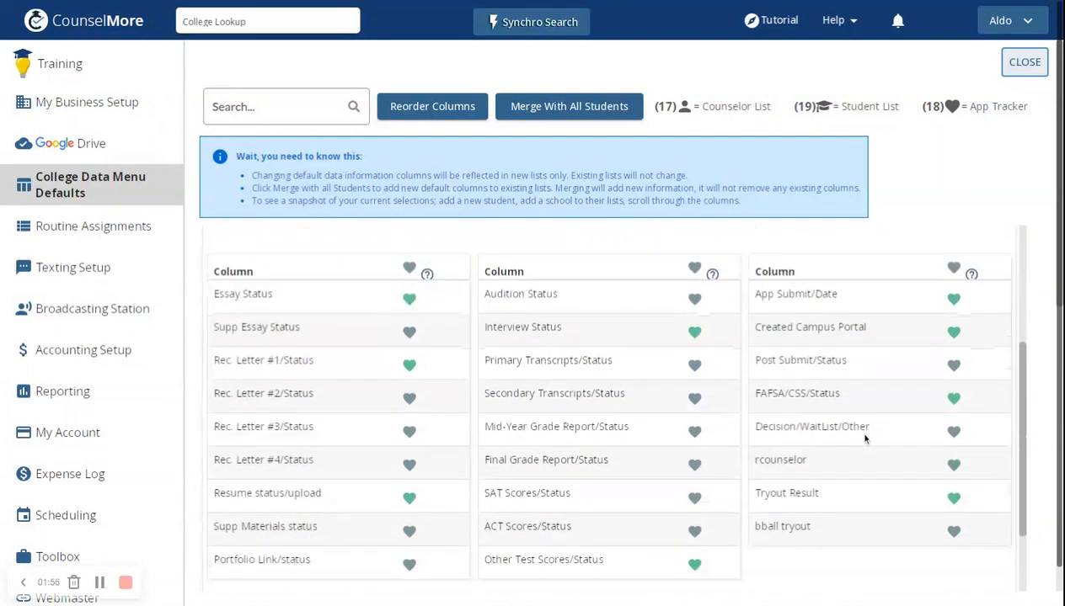
scroll(852, 428, "up", 1)
scroll(852, 428, "down", 1)
scroll(610, 408, "down", 1)
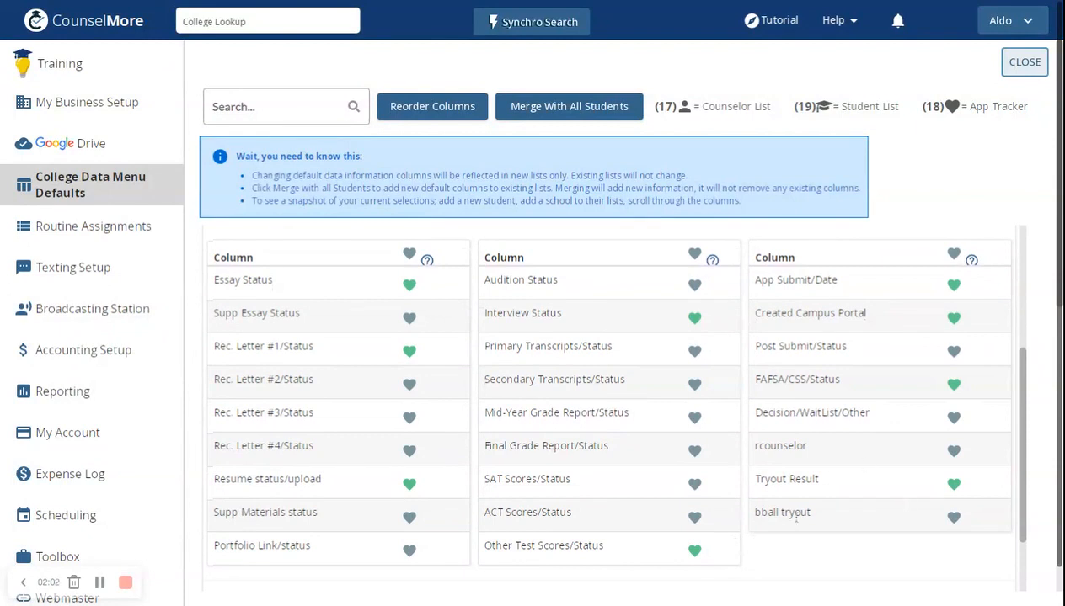
left_click(952, 517)
Reorder the default columns so that "bball coach email" comes first, ahead of Tryout Result
scroll(819, 553, "down", 10)
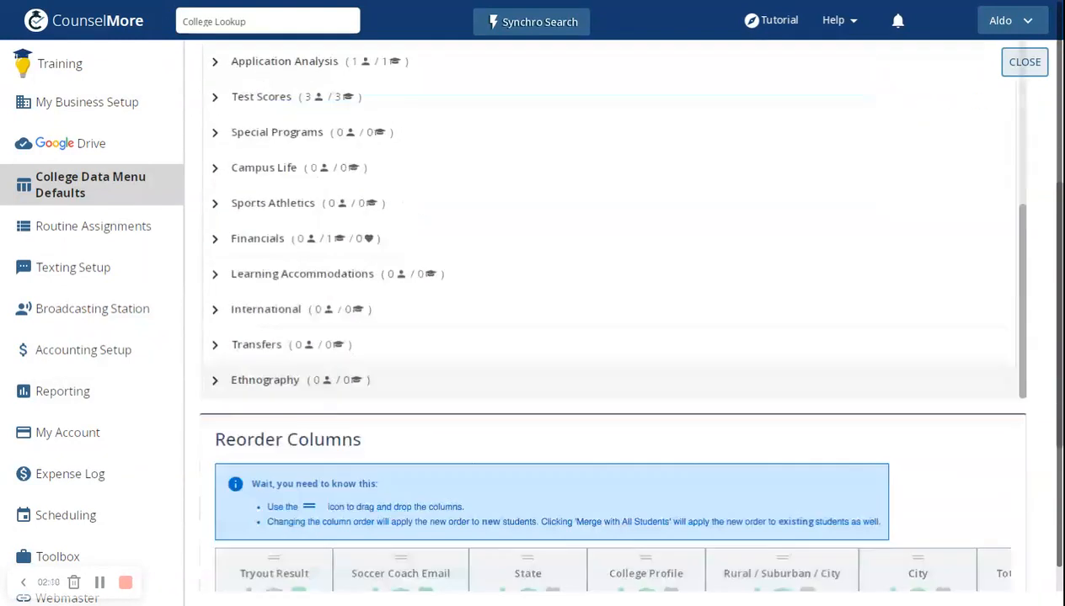
scroll(819, 553, "down", 4)
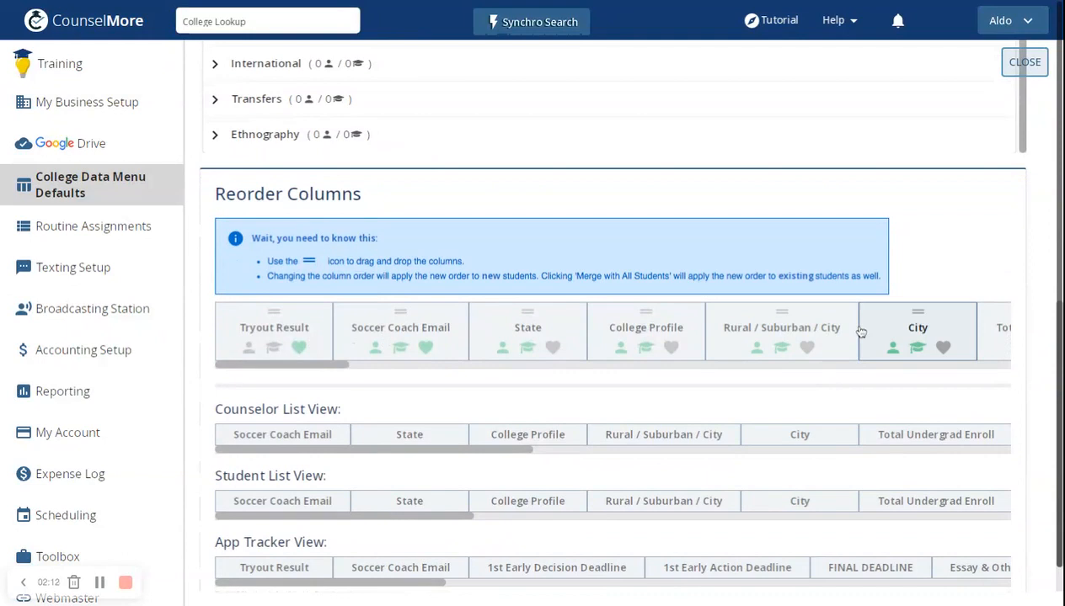
scroll(860, 330, "right", 10)
scroll(860, 330, "right", 8)
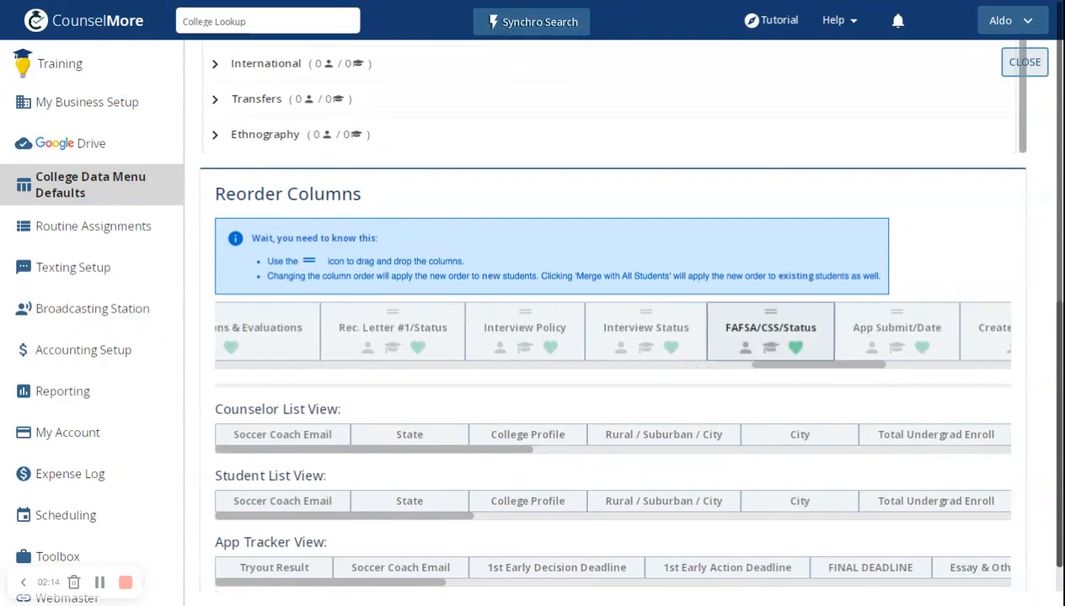
scroll(860, 330, "right", 1)
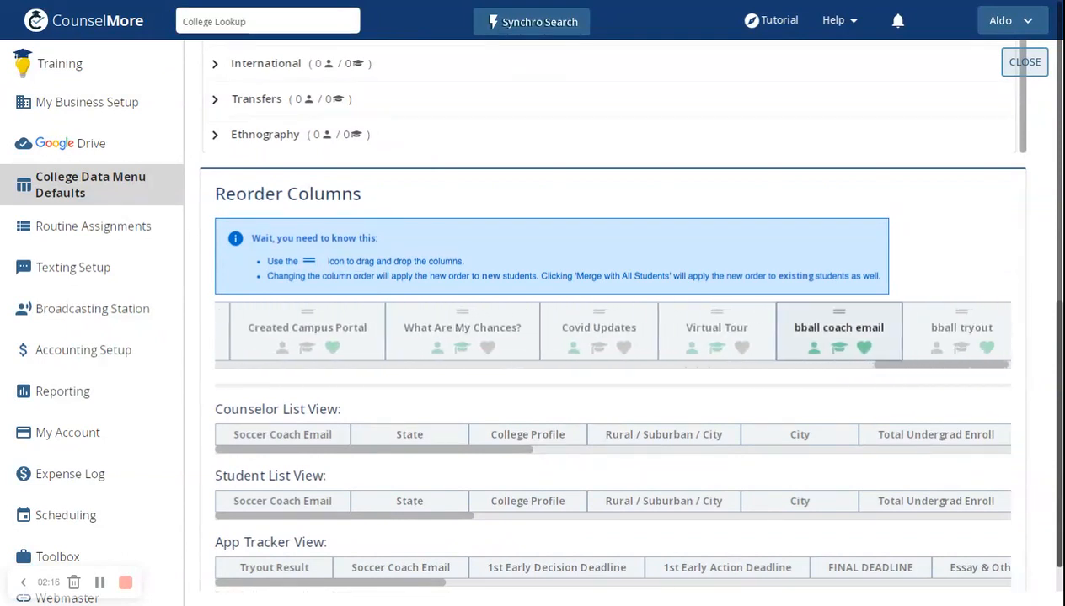
scroll(860, 330, "left", 1)
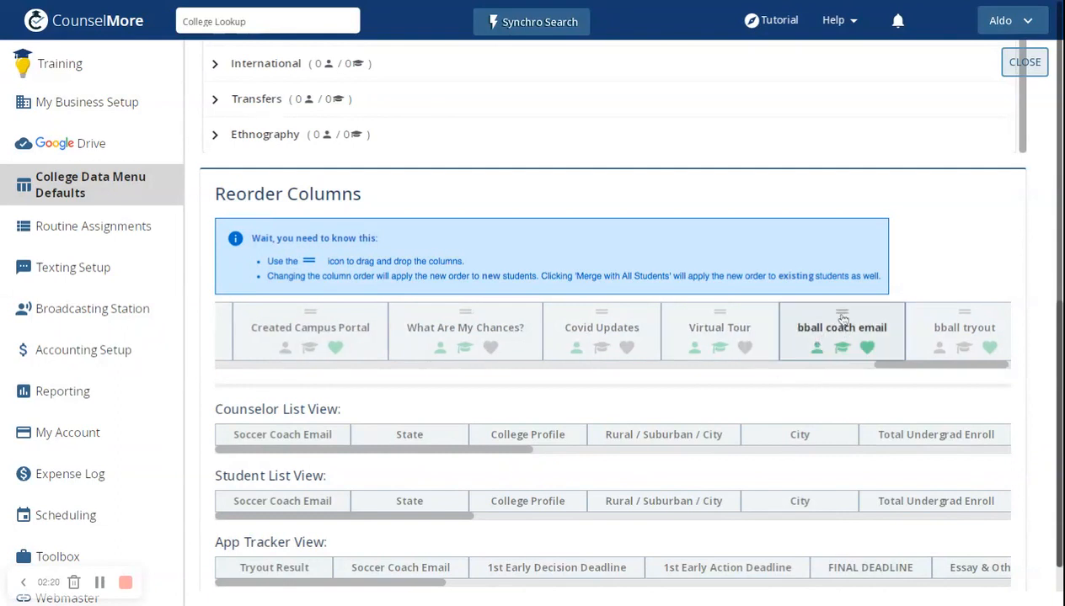
left_click_drag(842, 316, 287, 324)
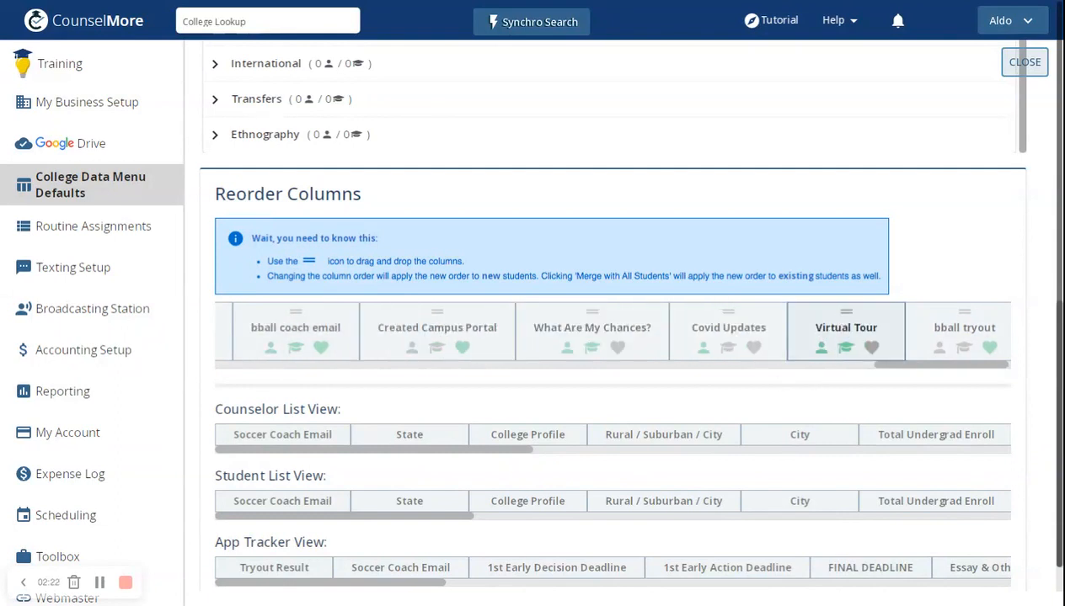
scroll(883, 331, "left", 1)
scroll(927, 331, "left", 5)
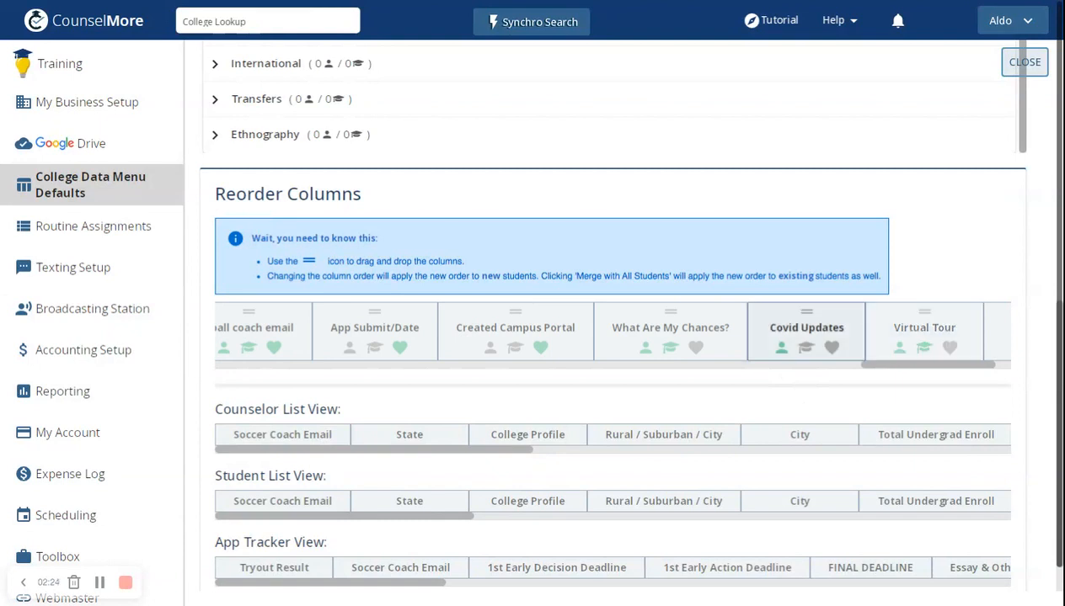
scroll(863, 331, "left", 2)
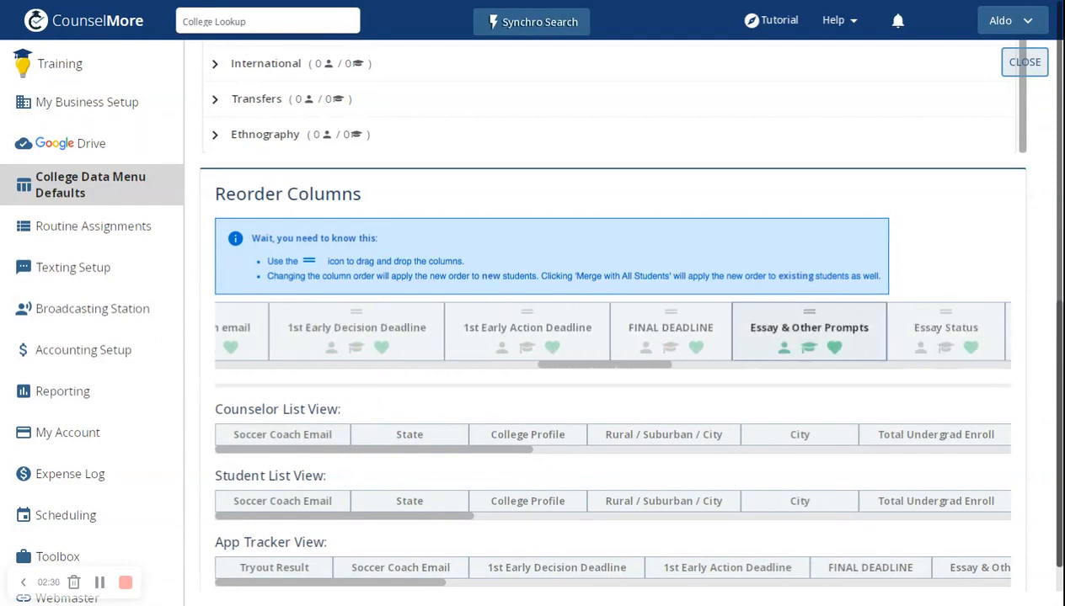
scroll(918, 331, "left", 10)
left_click_drag(233, 313, 232, 313)
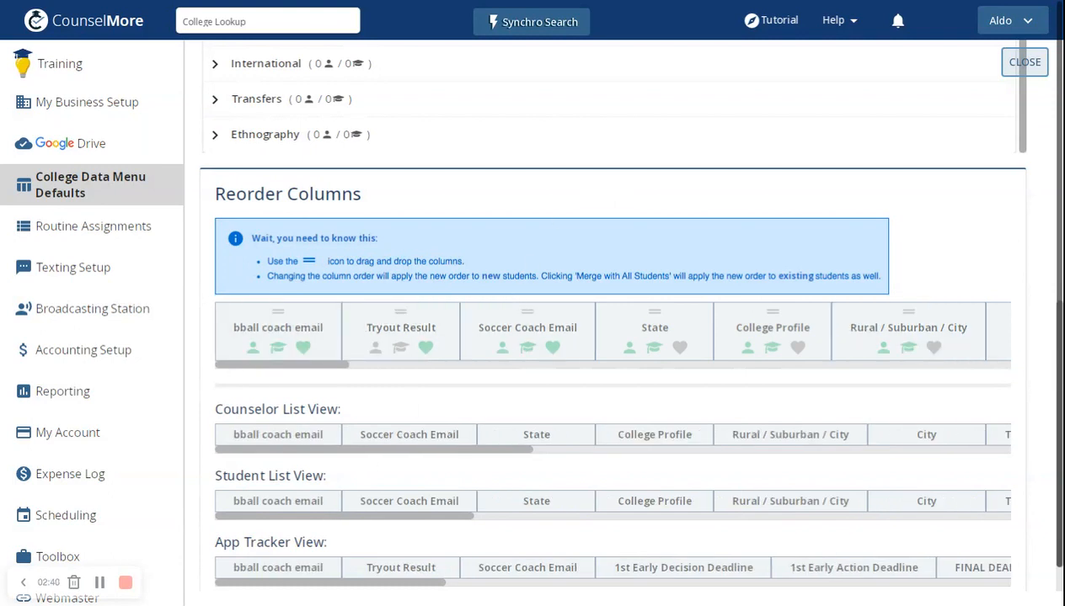
Merge the updated default column settings with all students' existing lists
scroll(613, 275, "up", 10)
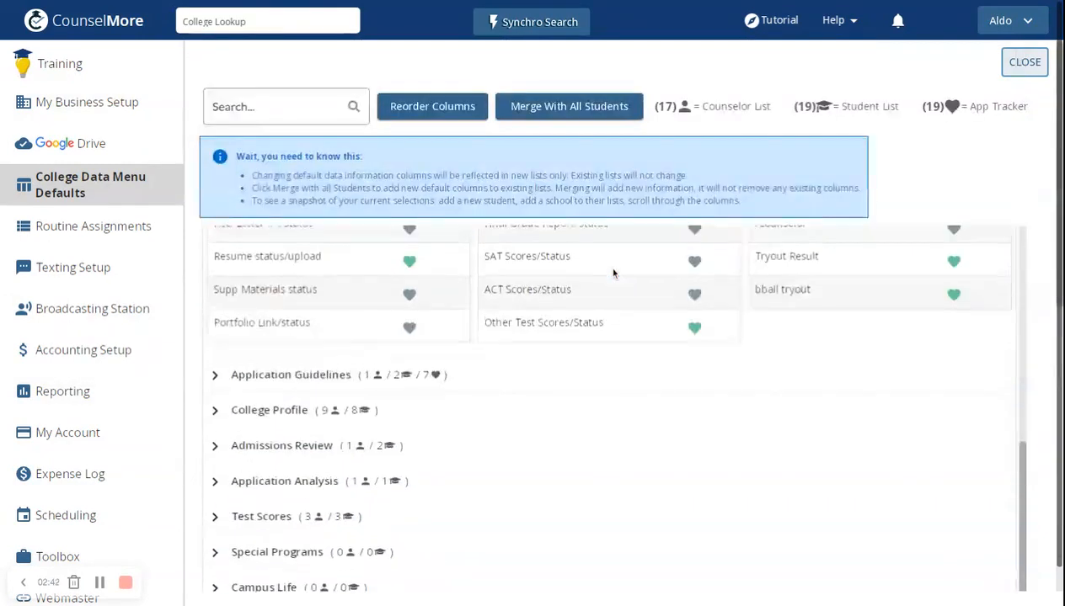
scroll(613, 275, "up", 5)
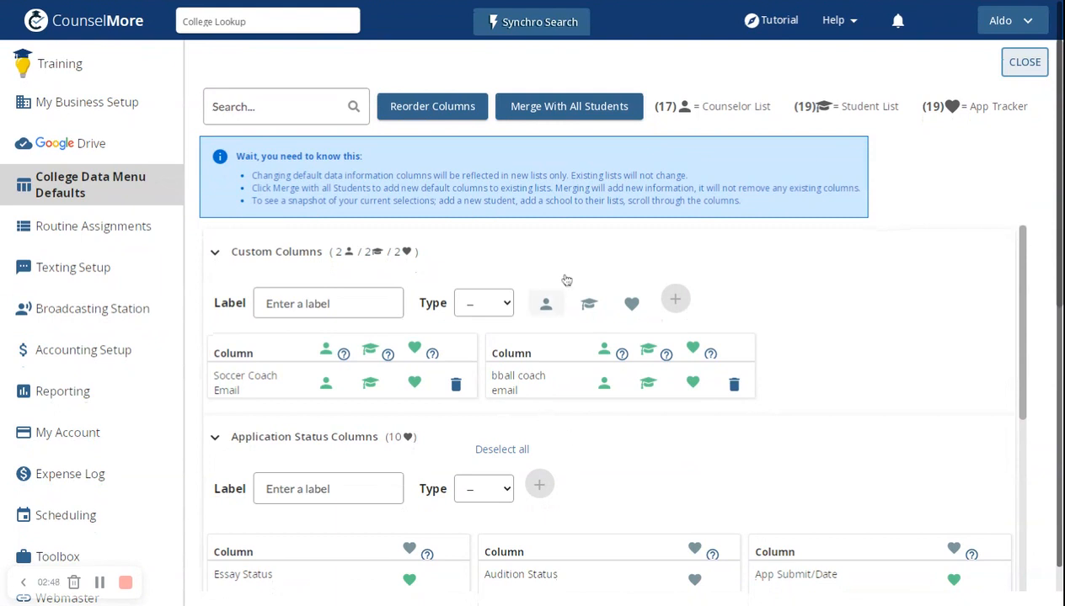
left_click(564, 118)
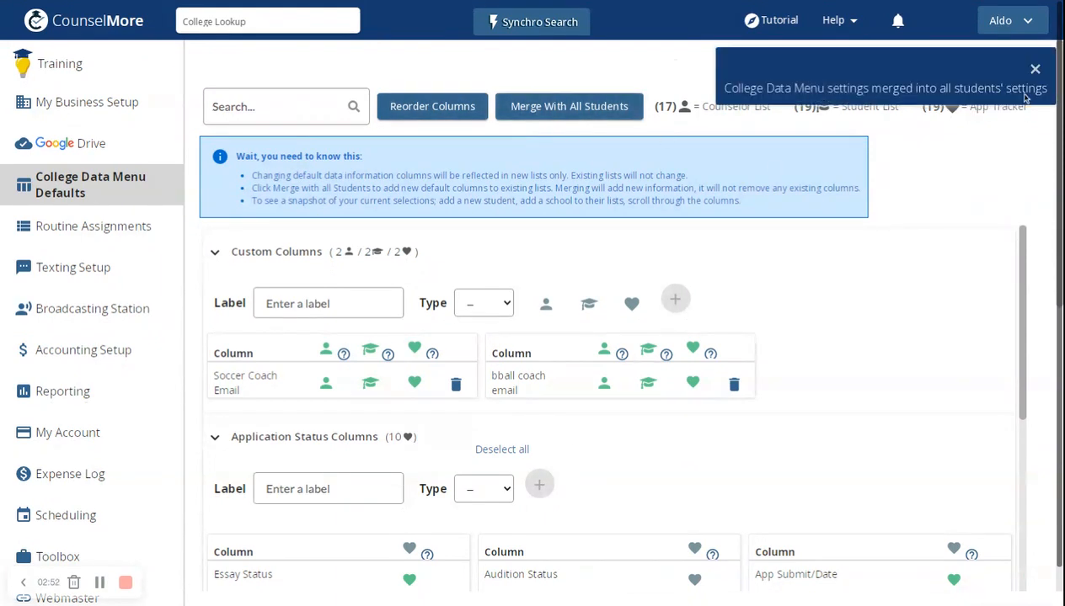
Leave the College Data Menu Defaults and check the Counselor List of the second counselor's first student for the "bball coach email" column
left_click(1032, 69)
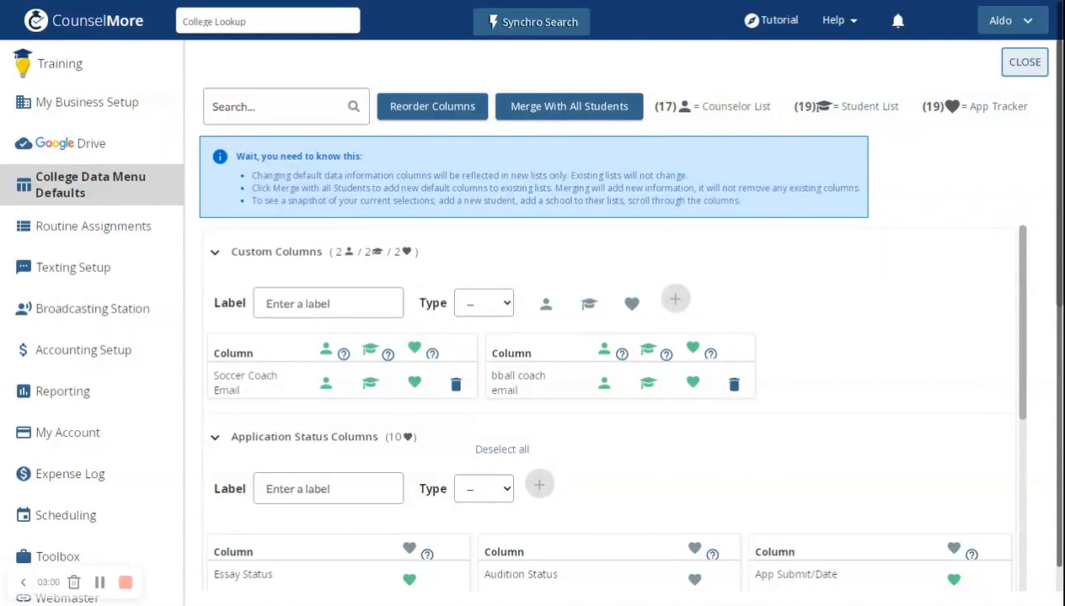
left_click(1025, 62)
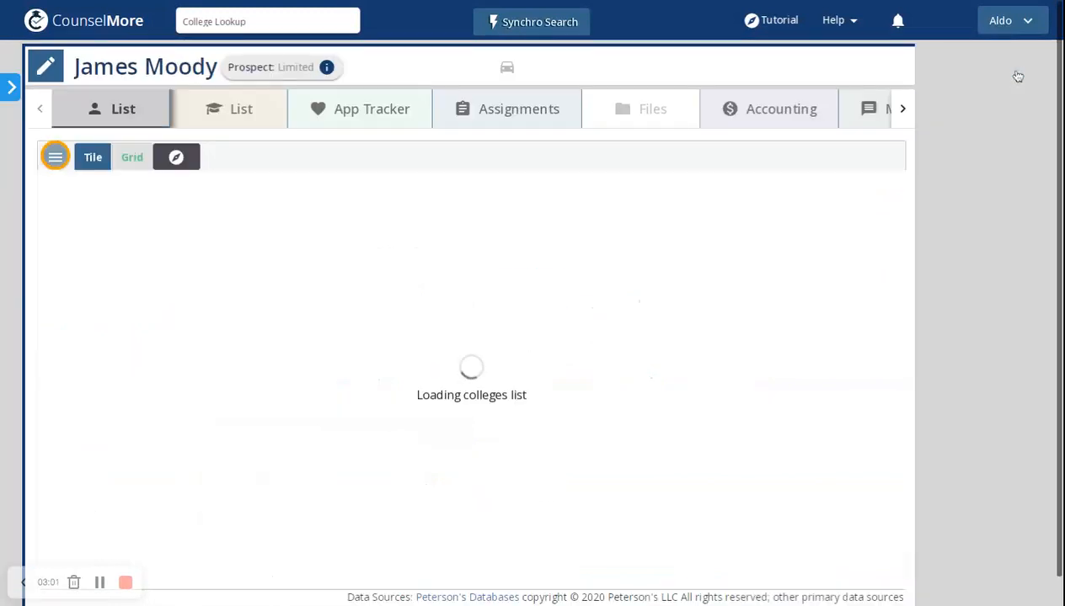
left_click(11, 96)
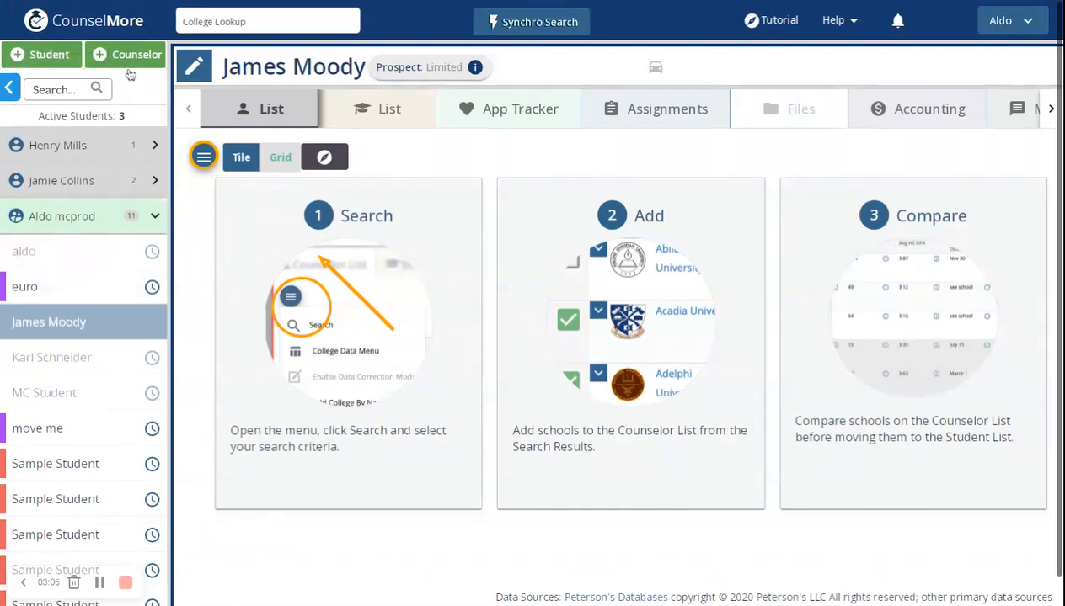
left_click(65, 185)
left_click(69, 218)
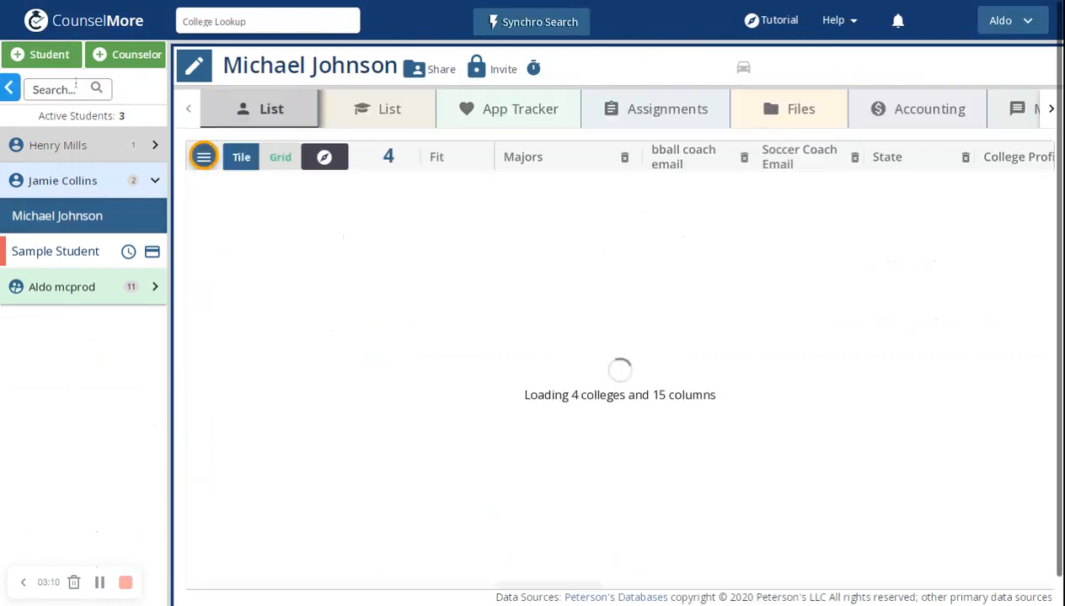
left_click(12, 89)
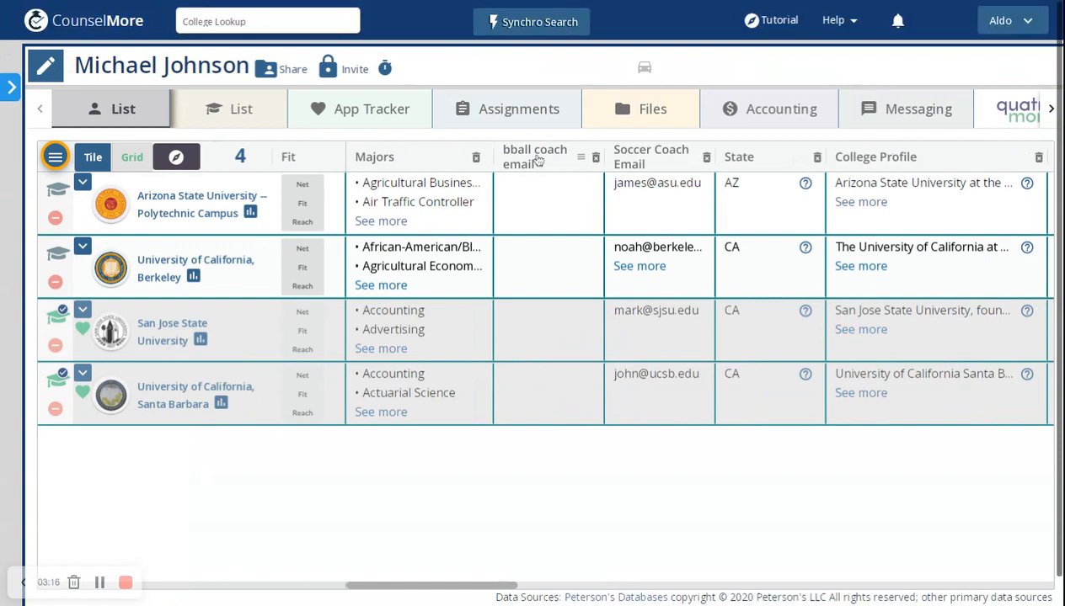
Check the same student's App Tracker for the "bball tryout" status column
left_click(381, 124)
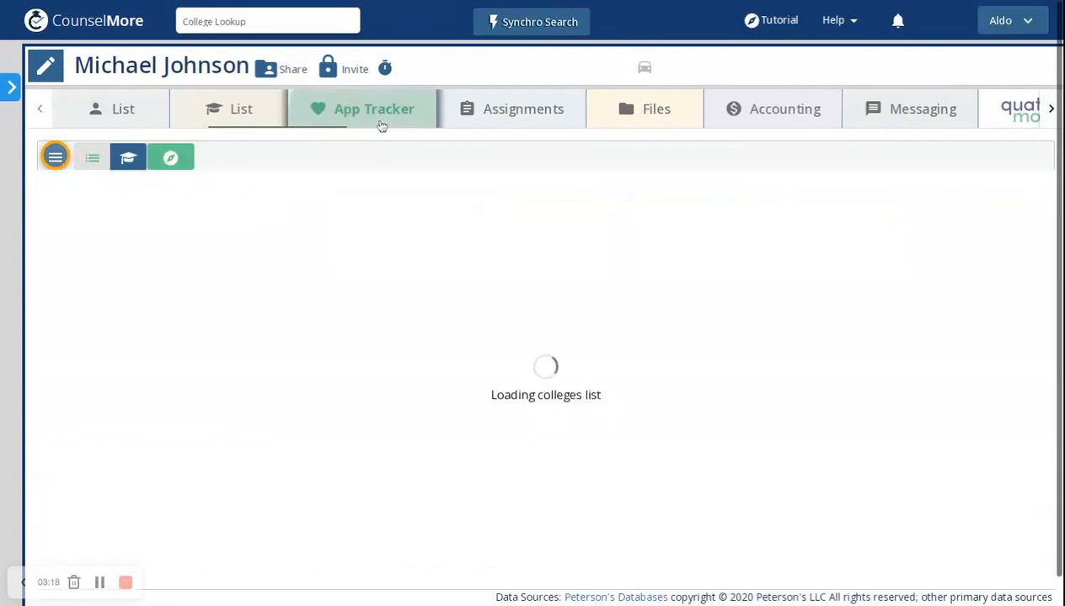
scroll(589, 270, "right", 15)
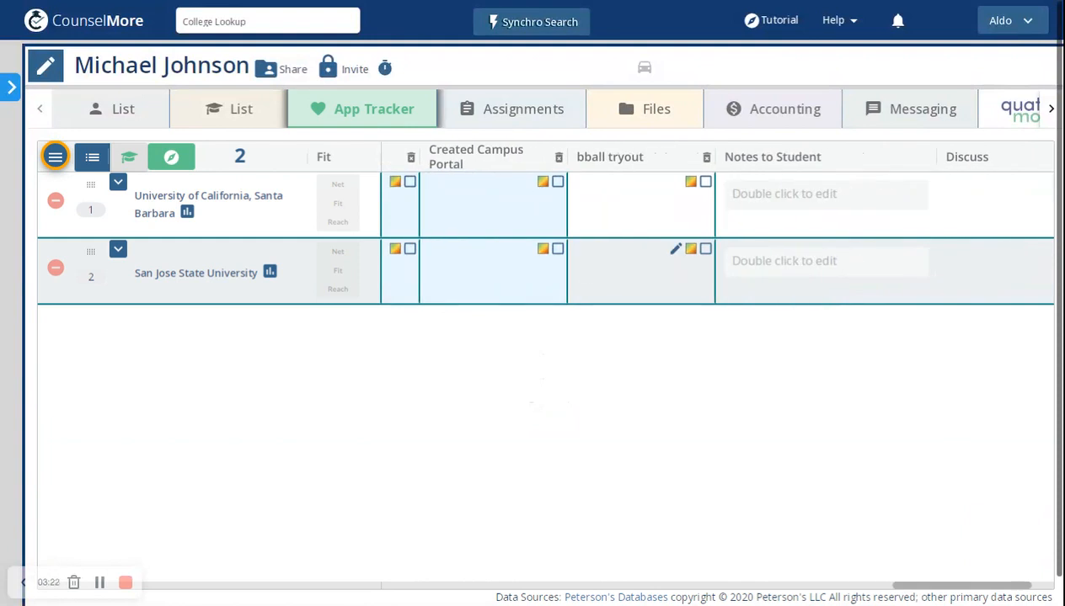
scroll(590, 271, "right", 1)
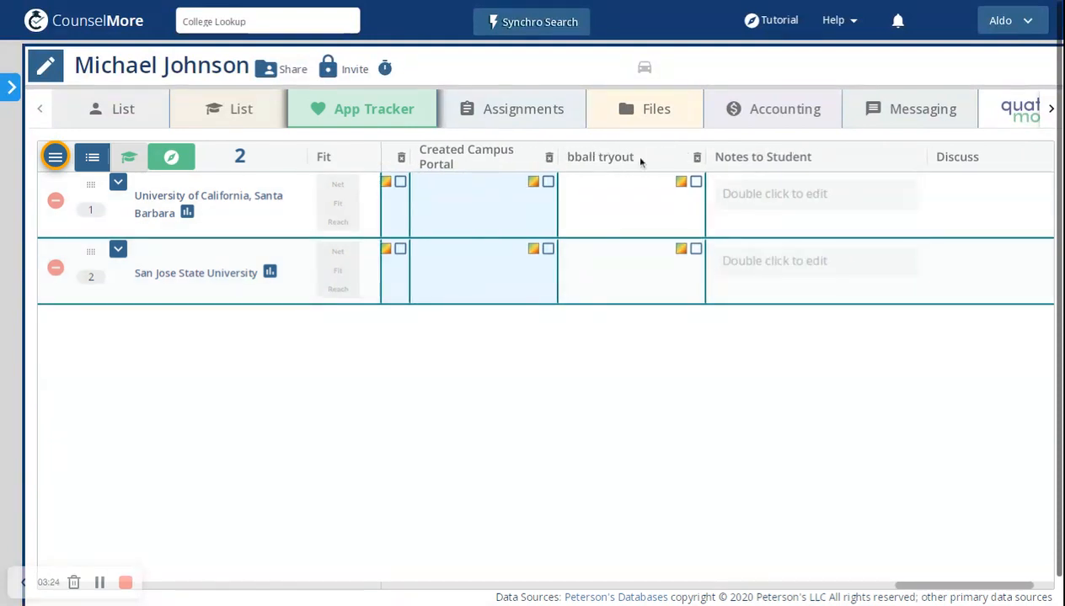